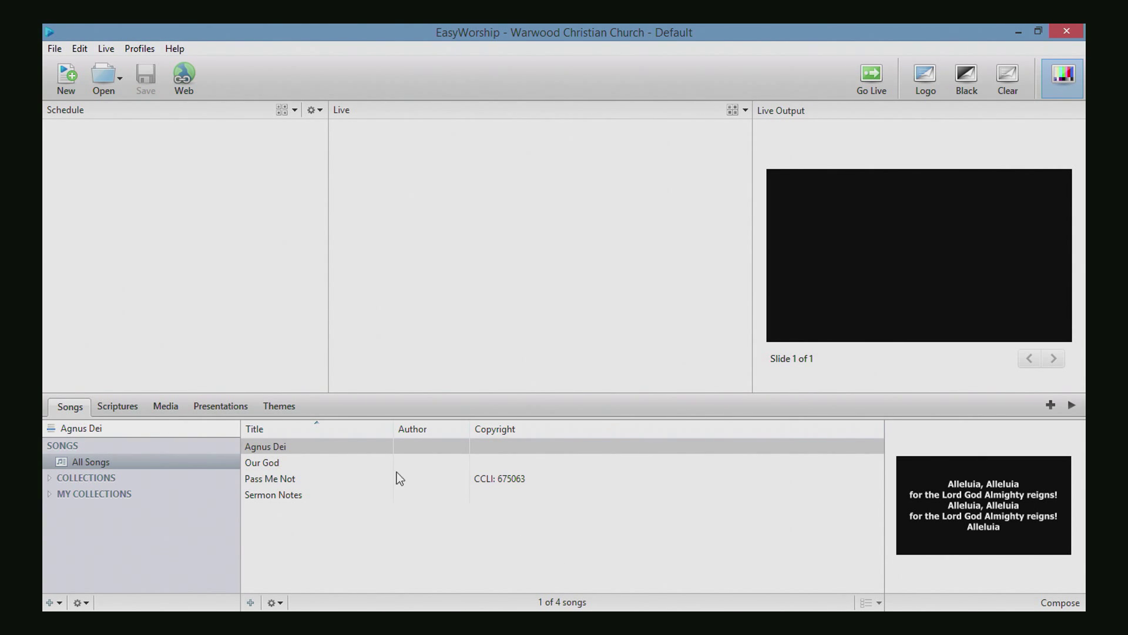
Step: Select a song in the song library
{"action": "left_click", "coordinate": [281, 407]}
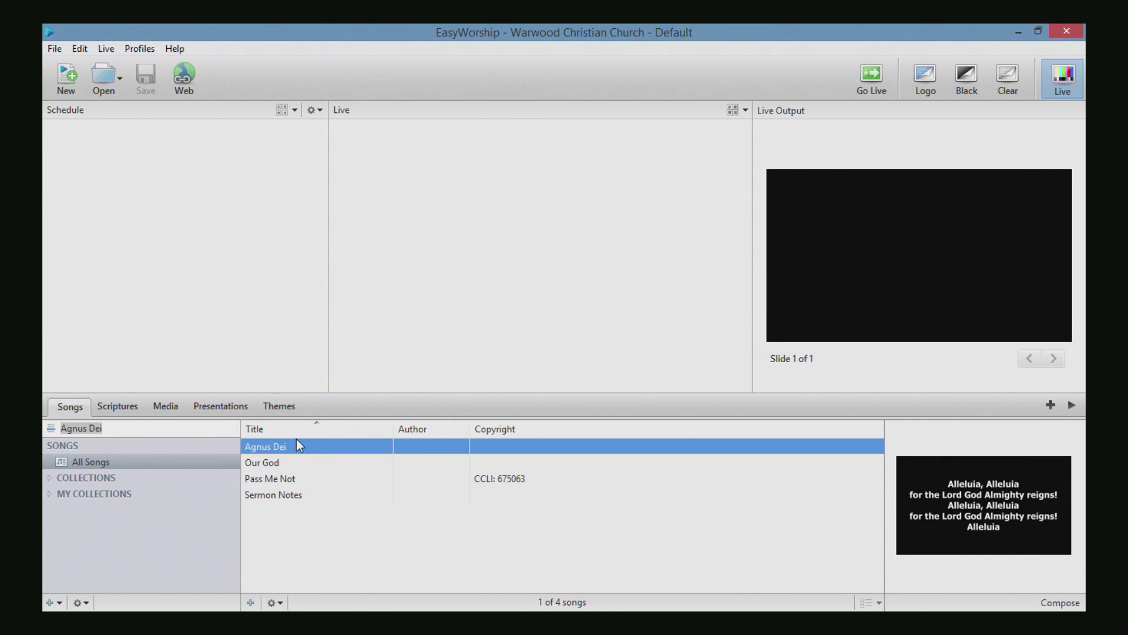
Step: Start a new song and import the Amazing Grace (My Chains) lyrics text file (*.txt)
{"action": "left_click", "coordinate": [251, 603]}
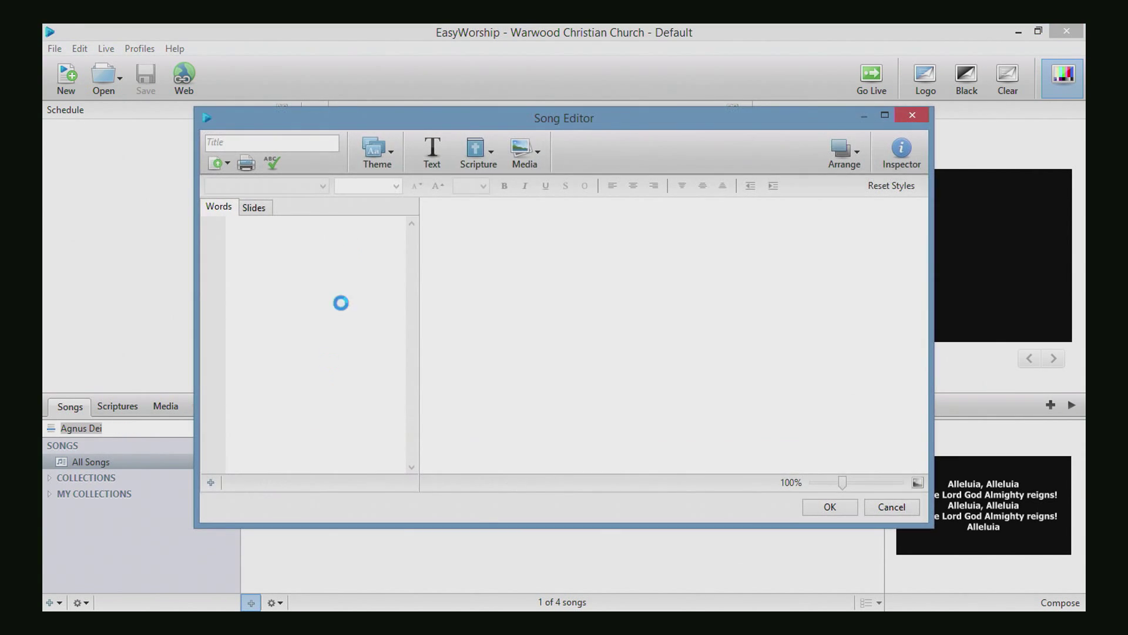
{"action": "left_click", "coordinate": [221, 165]}
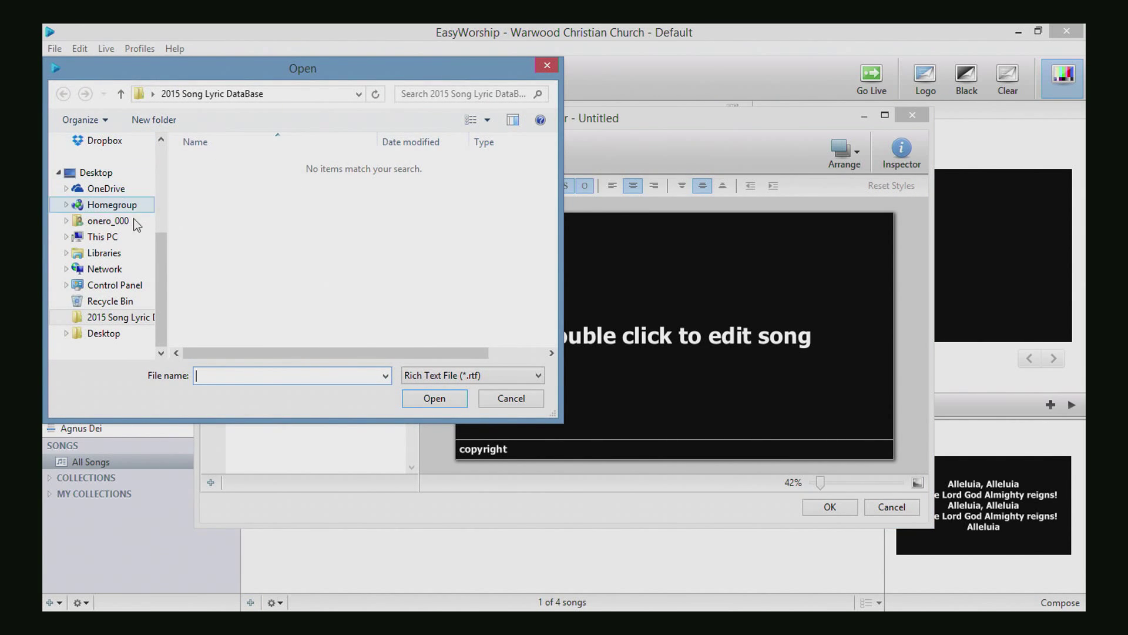
{"action": "left_click_drag", "start_coordinate": [161, 245], "coordinate": [160, 144]}
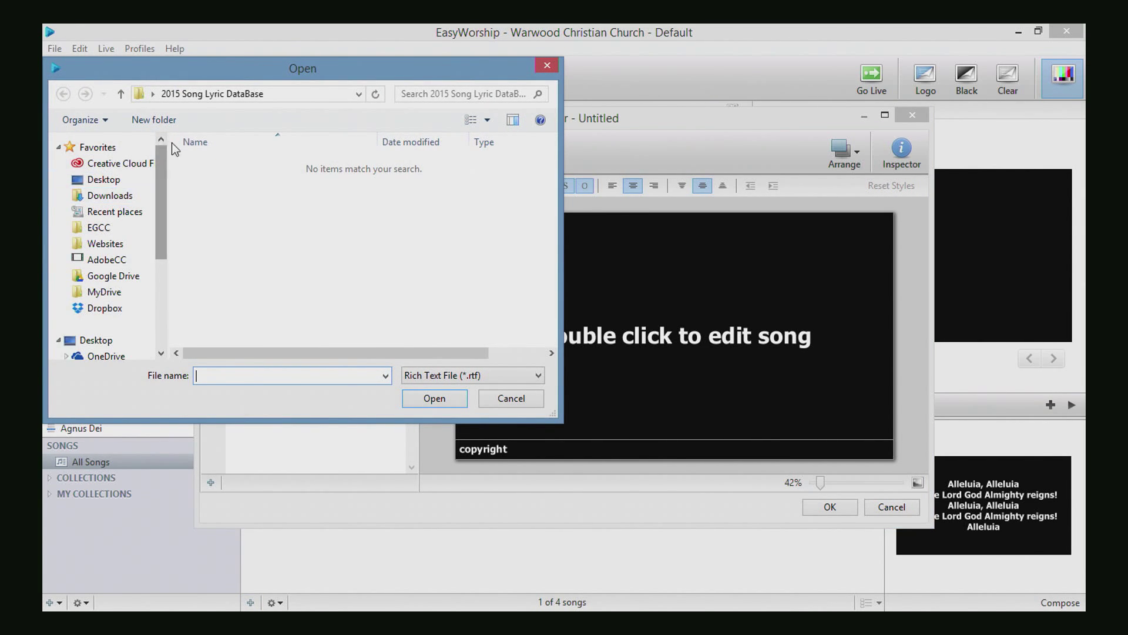
{"action": "left_click", "coordinate": [484, 375]}
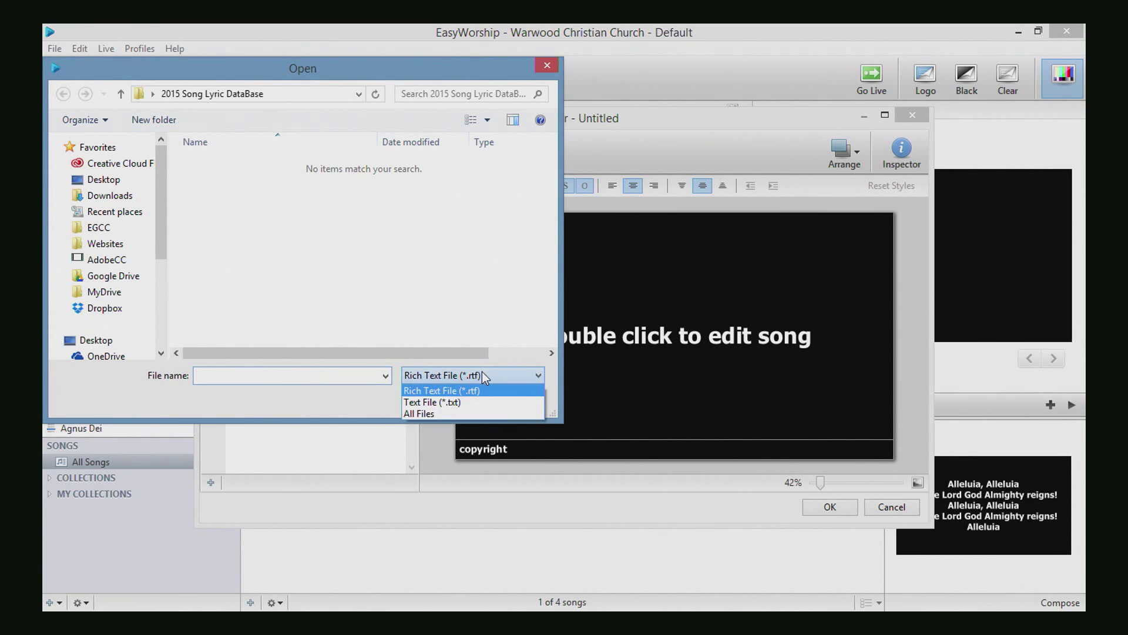
{"action": "left_click", "coordinate": [459, 397]}
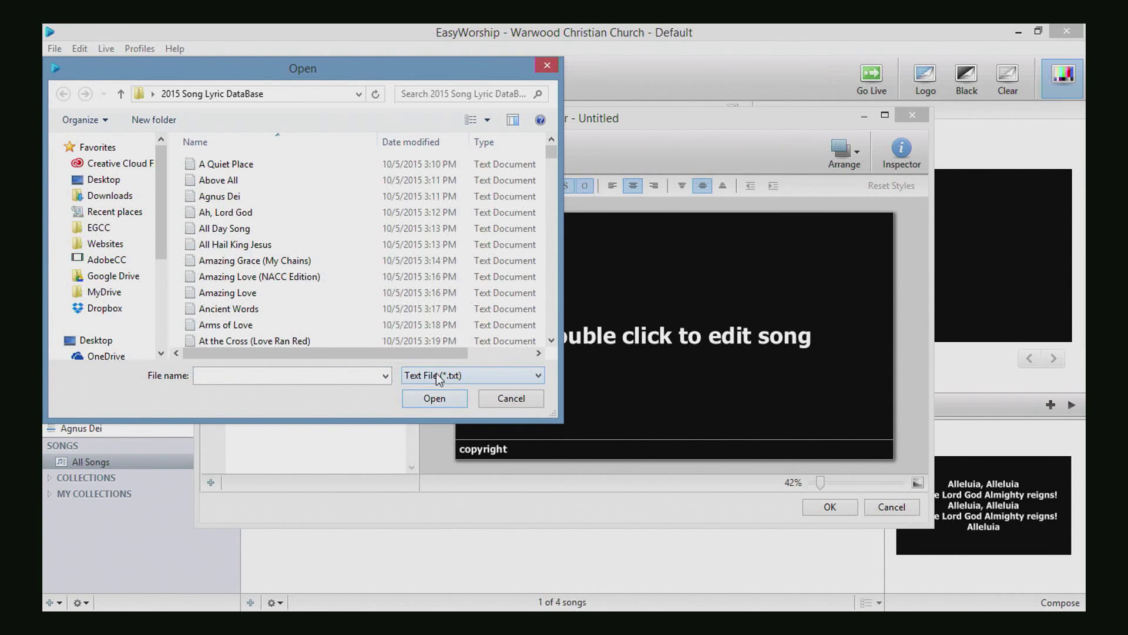
{"action": "left_click", "coordinate": [445, 376]}
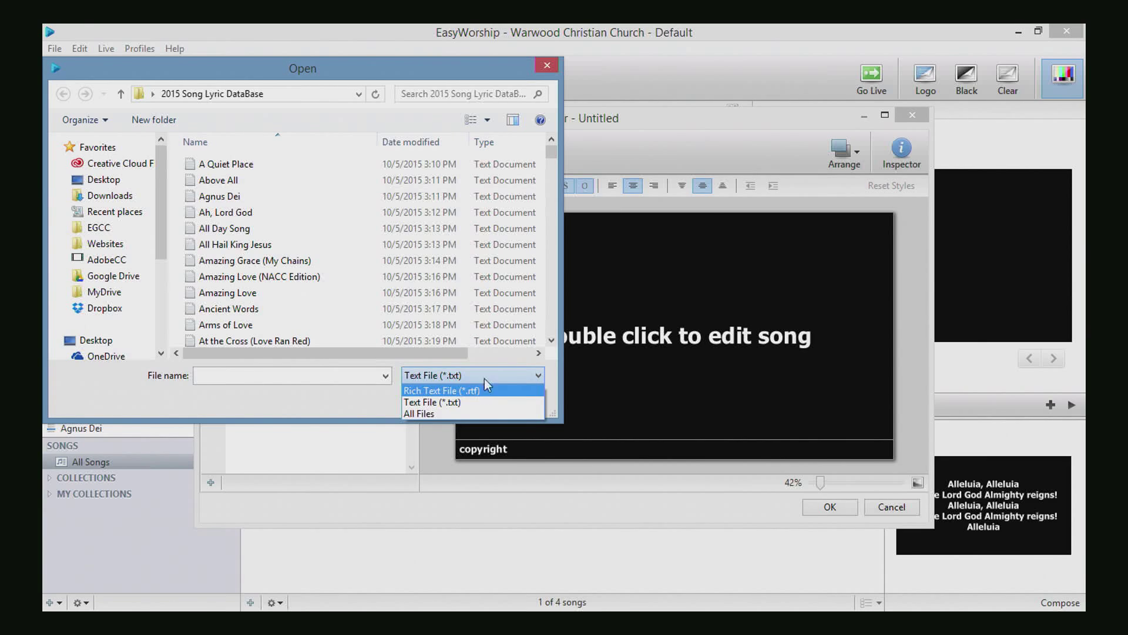
{"action": "left_click", "coordinate": [280, 262]}
{"action": "double_click", "coordinate": [279, 262]}
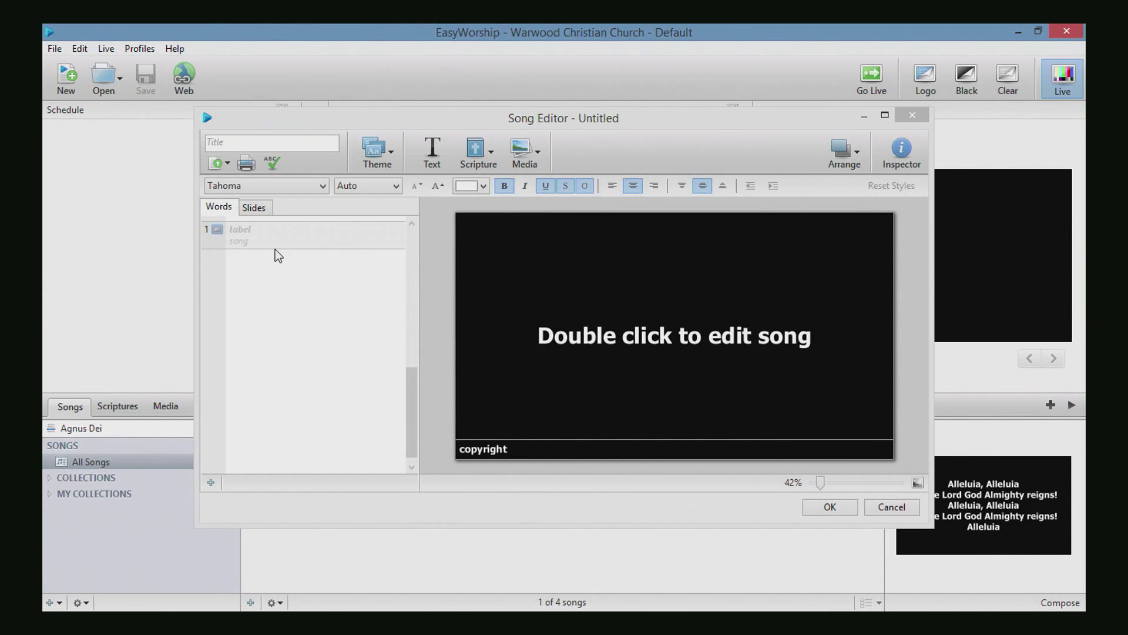
Step: Split the lyrics into new slides before 'I once was lost' and 'And like a flood'
{"action": "left_click_drag", "start_coordinate": [408, 382], "coordinate": [415, 226]}
{"action": "left_click", "coordinate": [232, 274]}
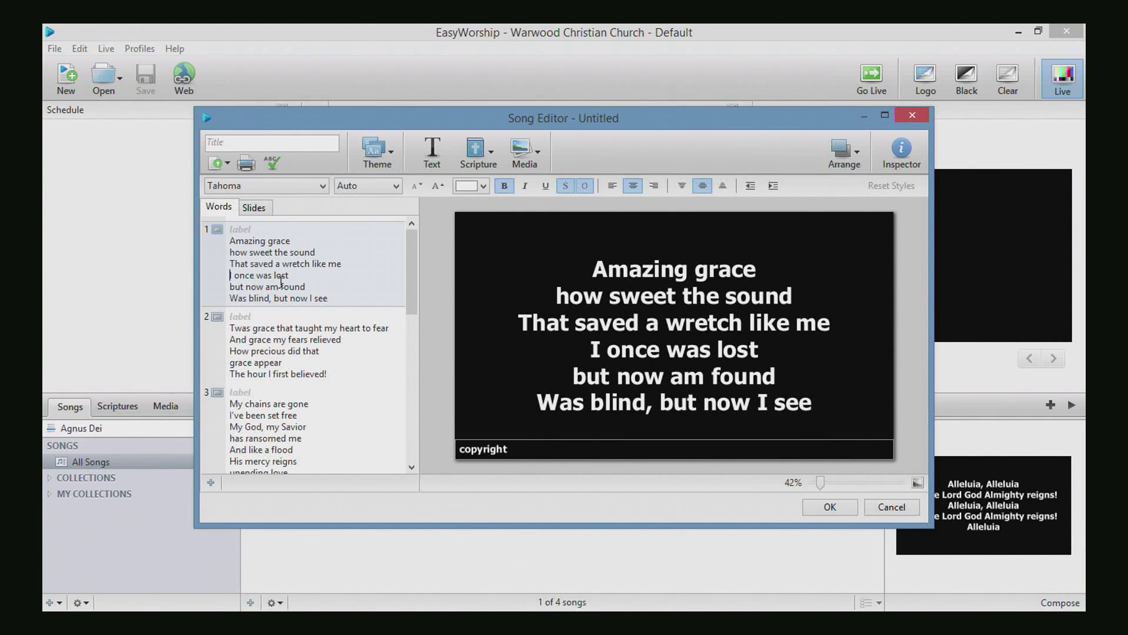
{"action": "key", "text": "ctrl+Return"}
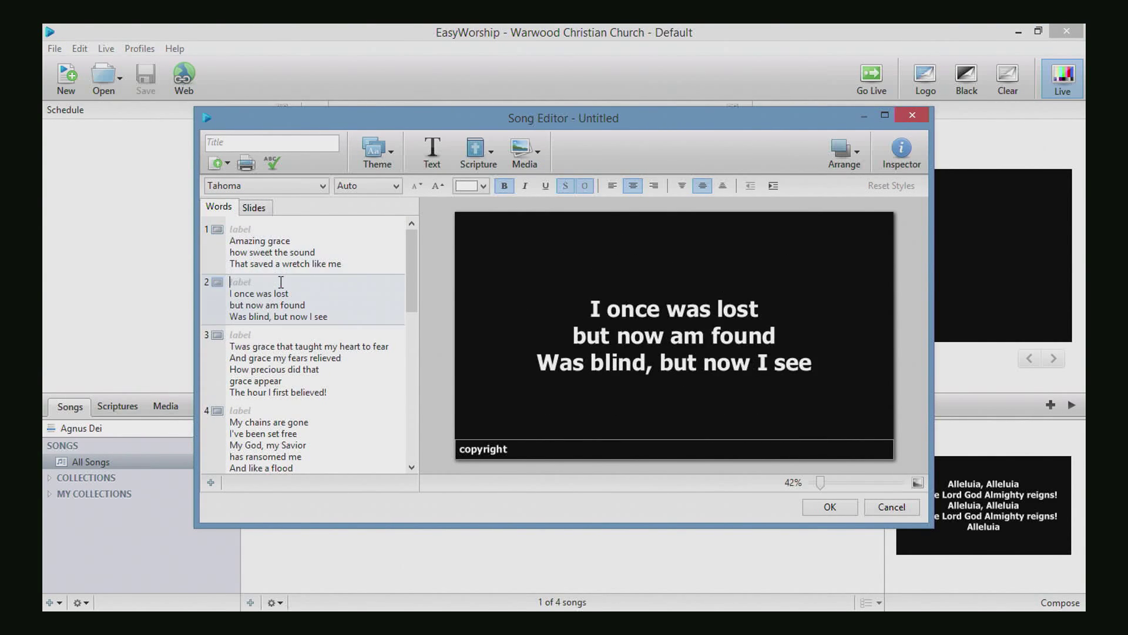
{"action": "left_click_drag", "start_coordinate": [415, 251], "coordinate": [415, 282]}
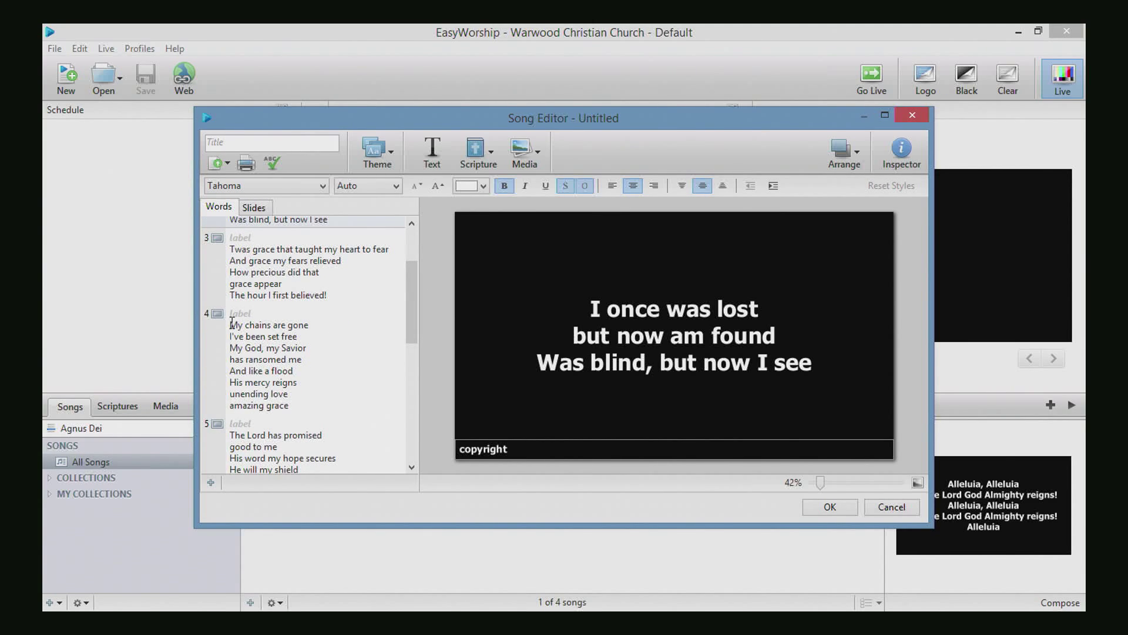
{"action": "left_click", "coordinate": [230, 368]}
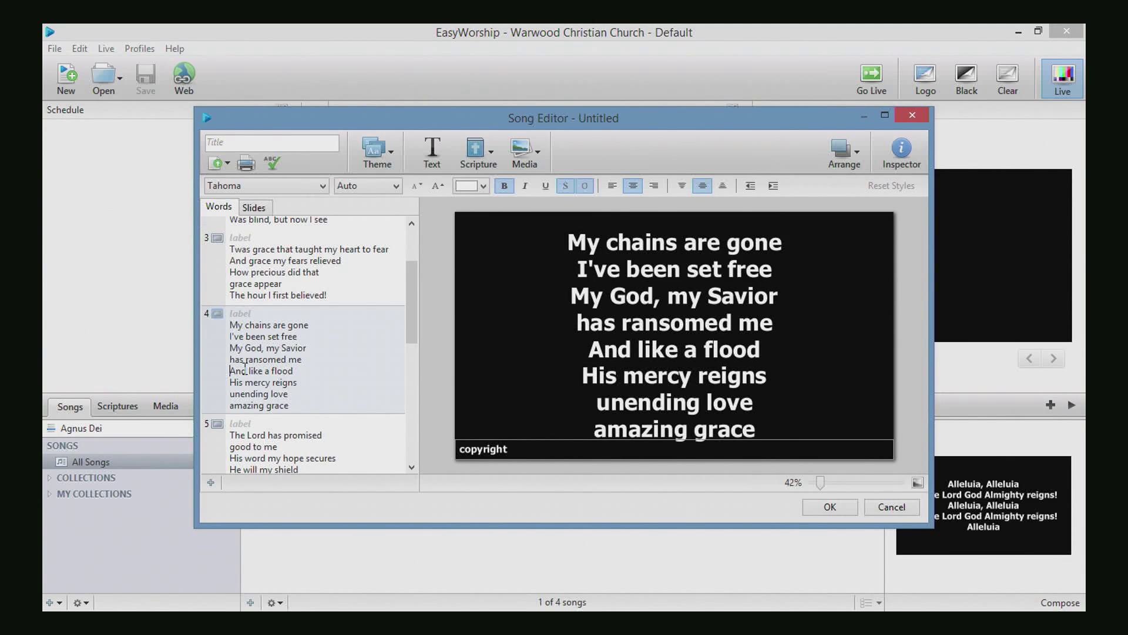
{"action": "key", "text": "ctrl+Return"}
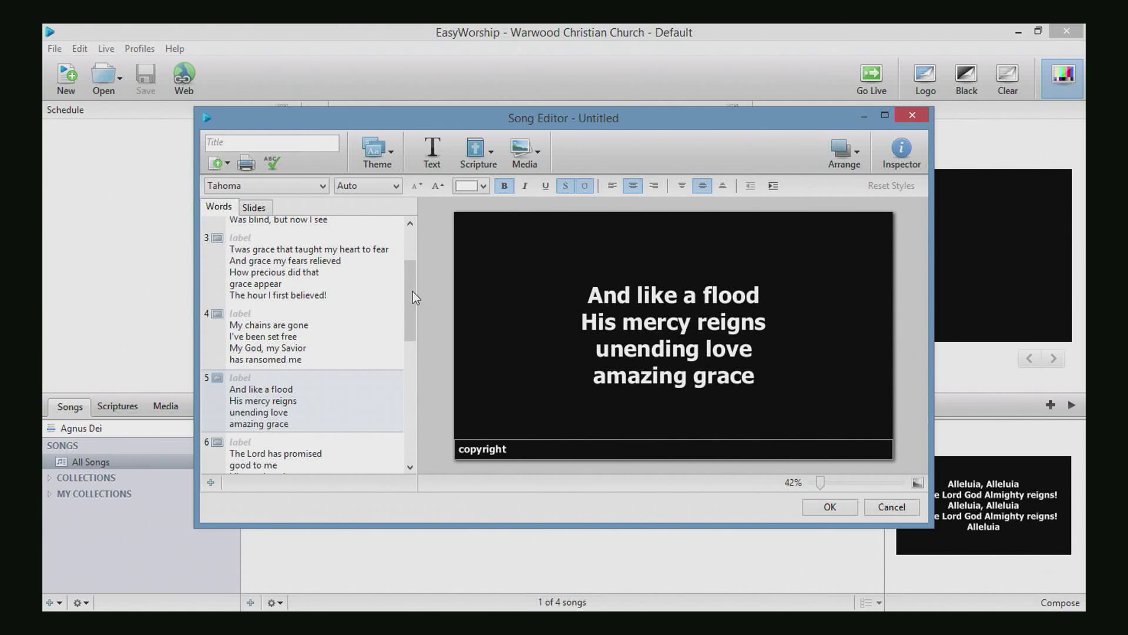
Step: Mark a break before 'He will my shield', title the song Amazing Grace (My Chains), and save
{"action": "left_click_drag", "start_coordinate": [413, 292], "coordinate": [414, 343]}
{"action": "left_click", "coordinate": [231, 340]}
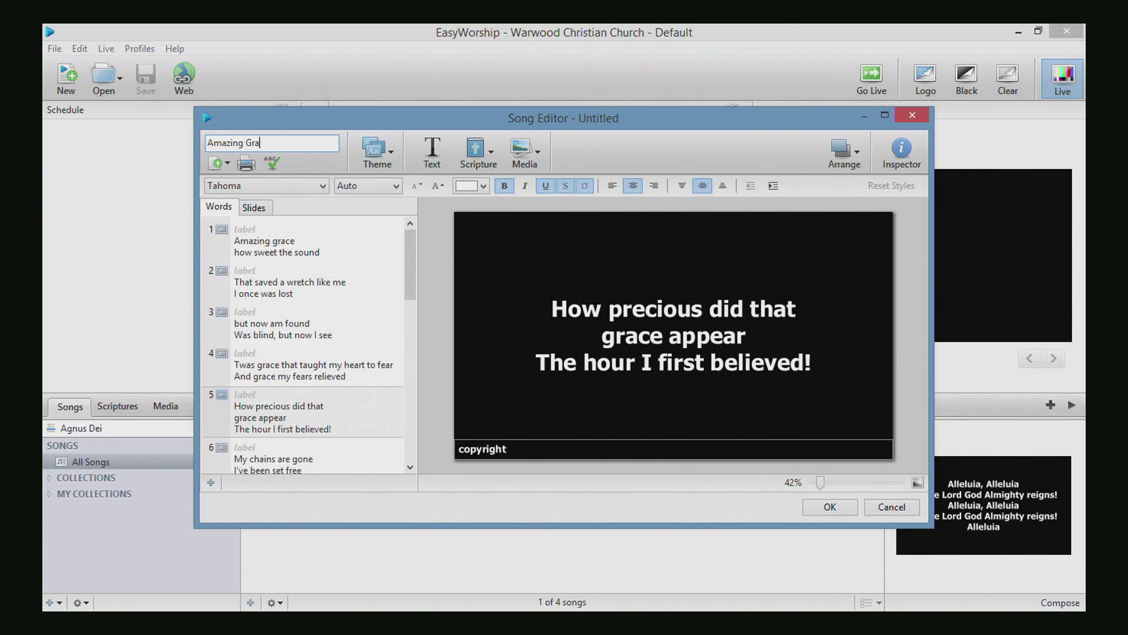
{"action": "type", "text": "ce (My Chains)"}
{"action": "left_click", "coordinate": [830, 509]}
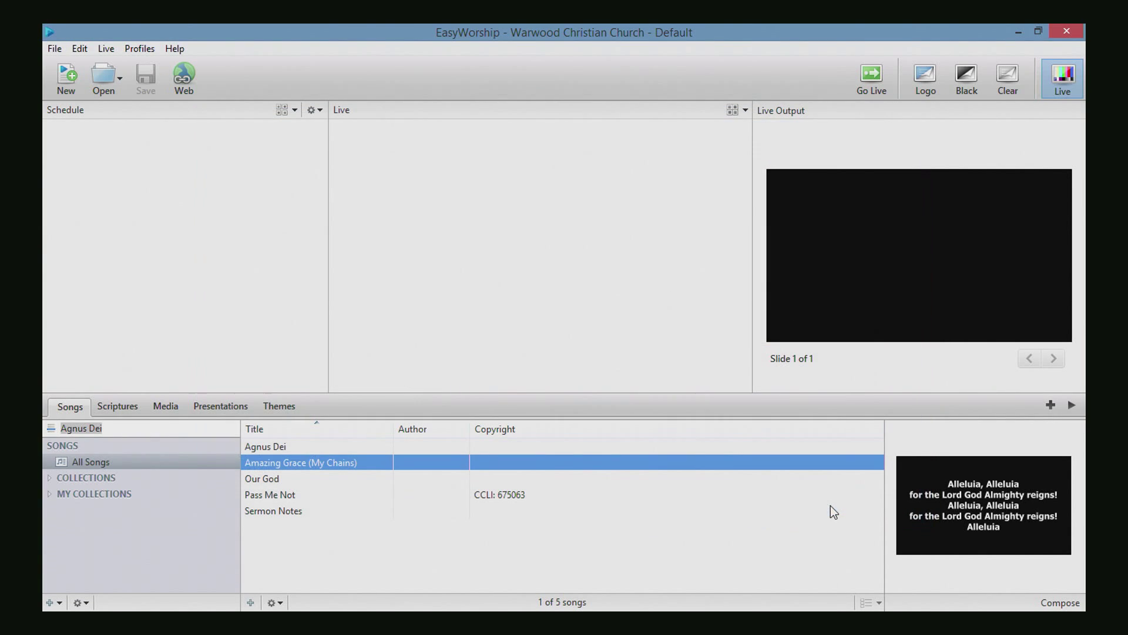
Step: Add Amazing Grace (My Chains) to the schedule and expand its list of slides
{"action": "left_click_drag", "start_coordinate": [325, 463], "coordinate": [170, 219]}
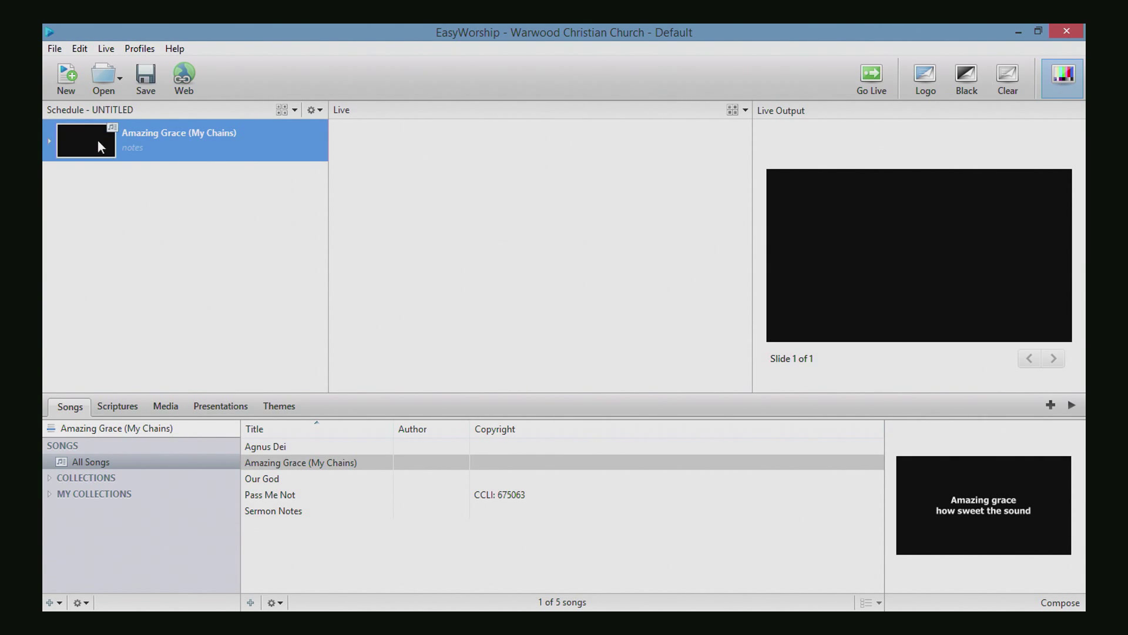
{"action": "left_click", "coordinate": [50, 141]}
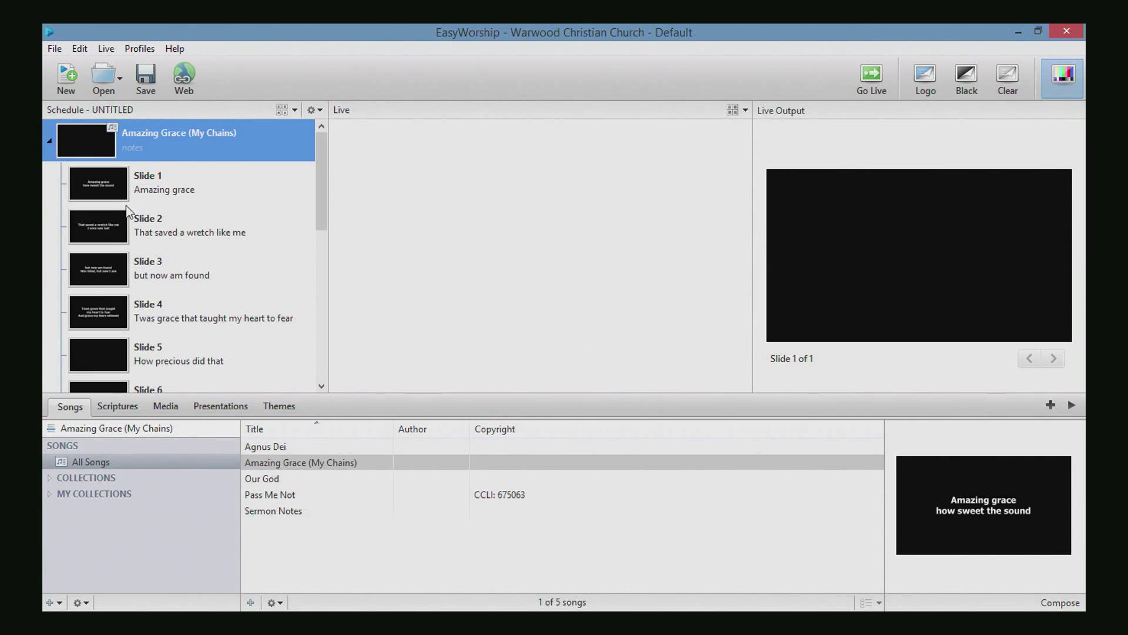
{"action": "left_click", "coordinate": [273, 407]}
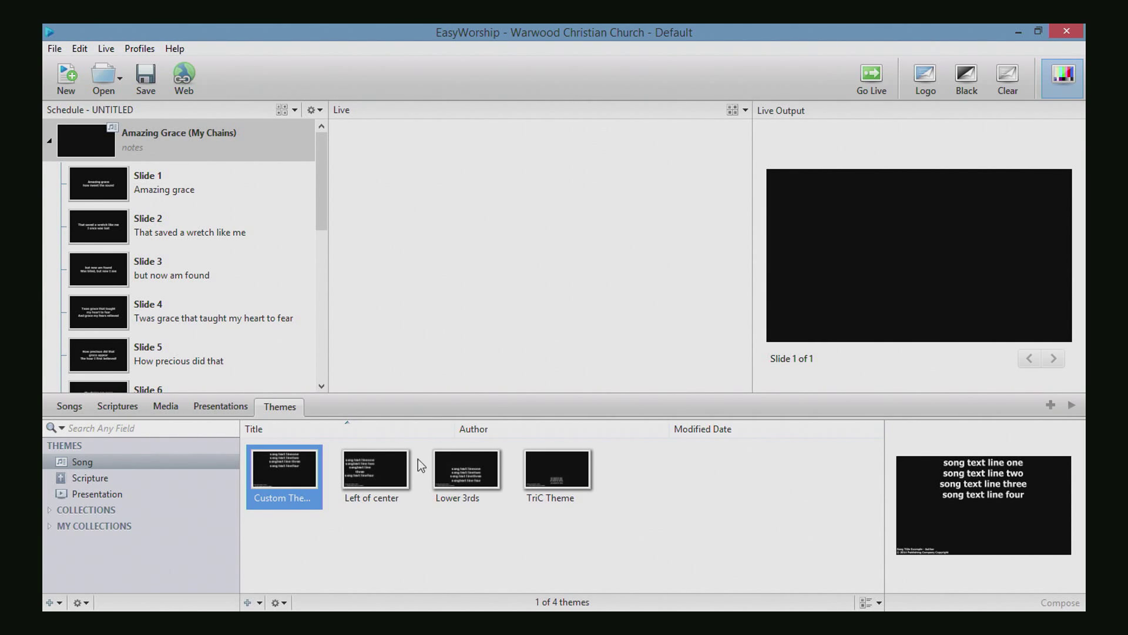
Step: Apply the Left of center theme to Amazing Grace, send it live, and advance to slide 3
{"action": "left_click_drag", "start_coordinate": [371, 479], "coordinate": [129, 133]}
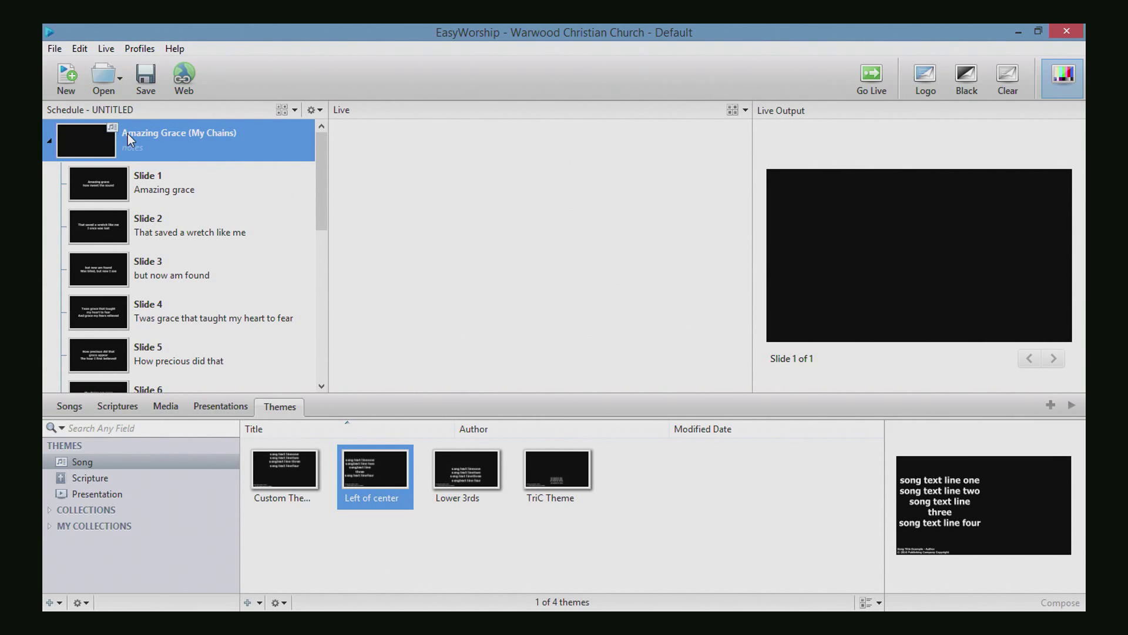
{"action": "left_click", "coordinate": [109, 183]}
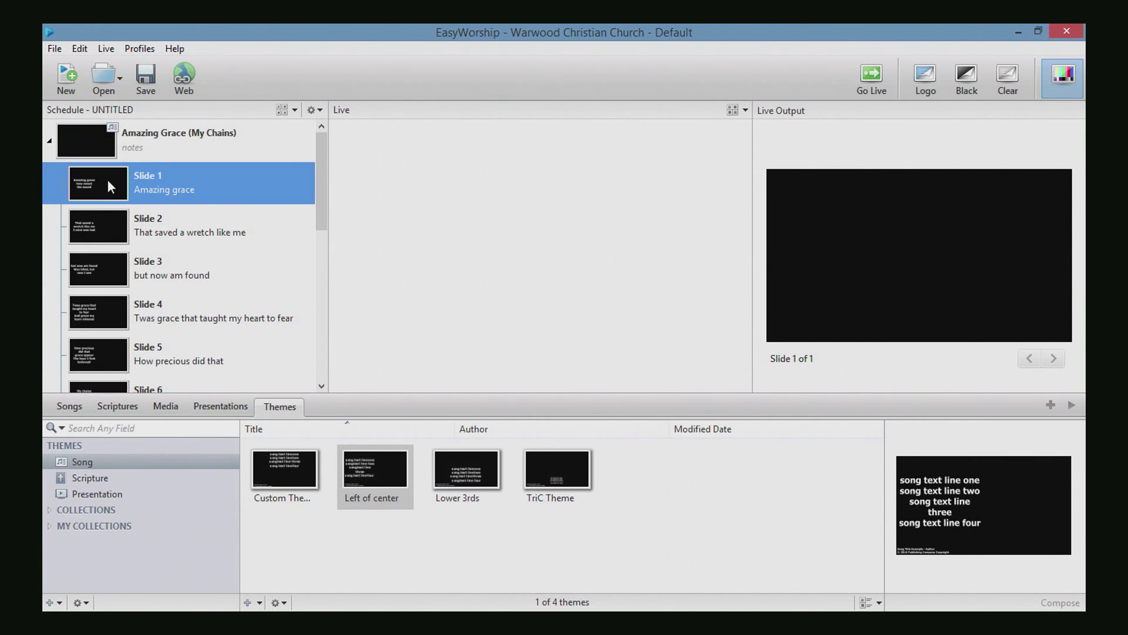
{"action": "double_click", "coordinate": [107, 178]}
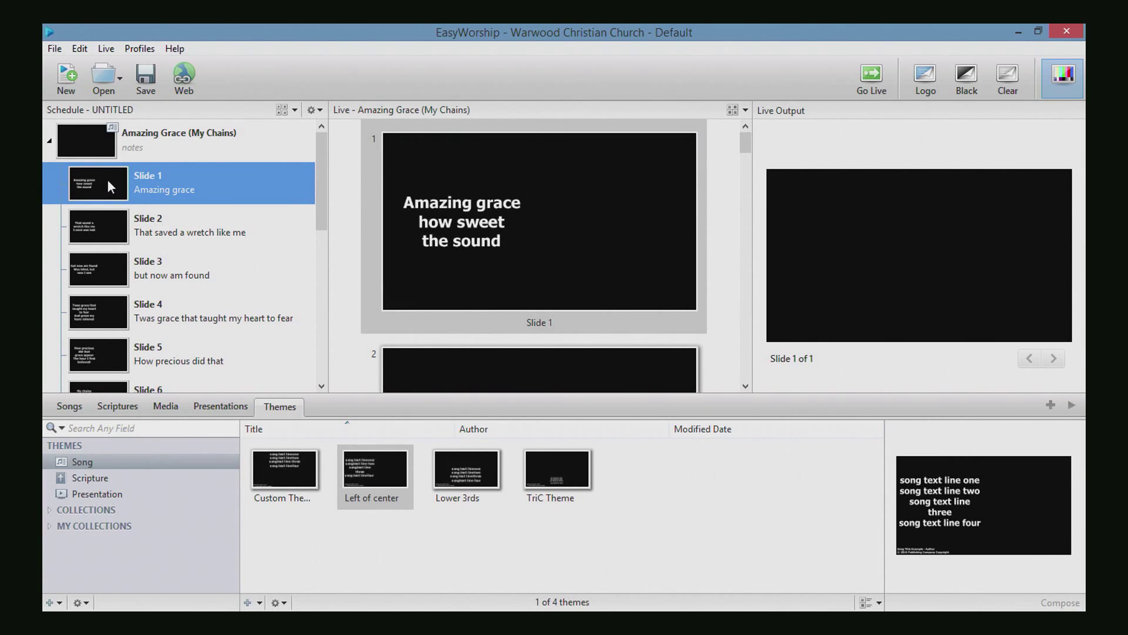
{"action": "left_click", "coordinate": [675, 218]}
{"action": "key", "text": "Down"}
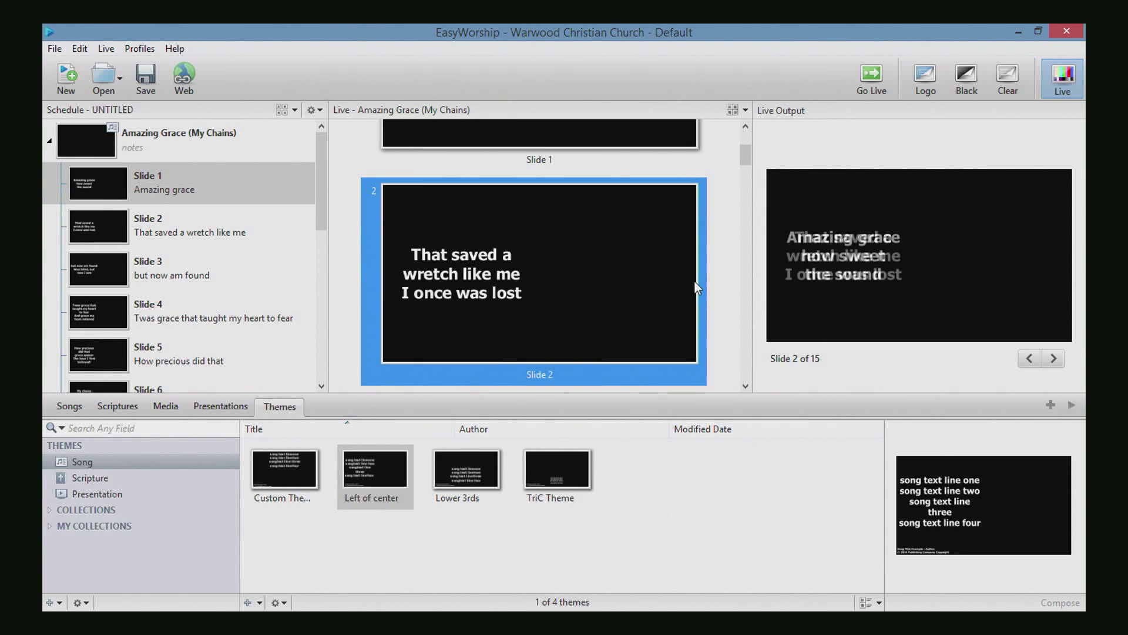
{"action": "key", "text": "Down"}
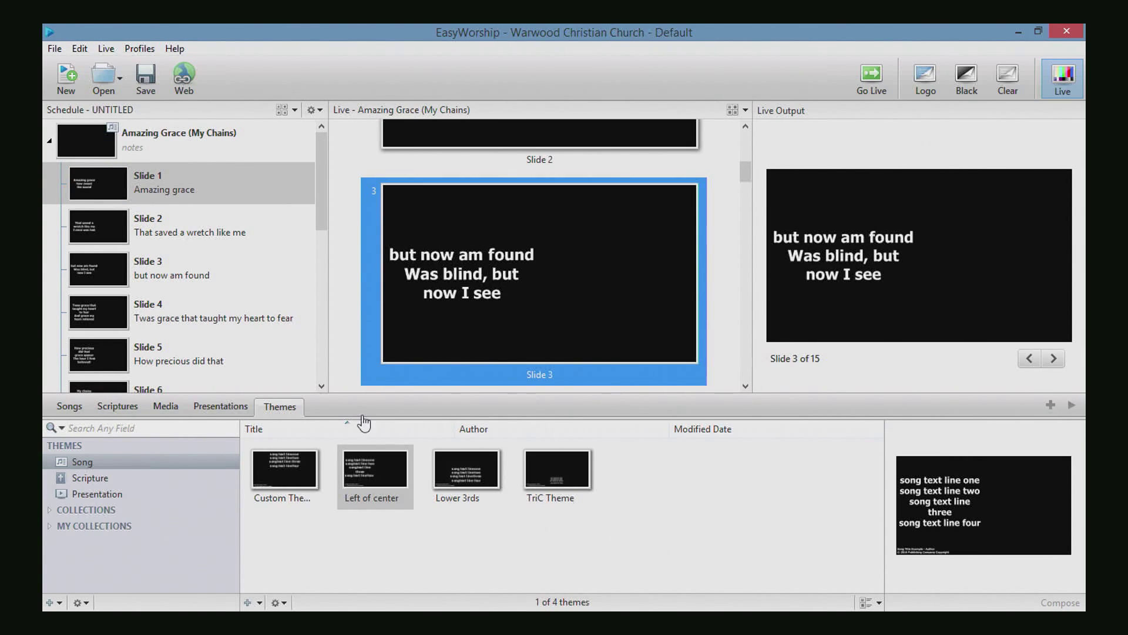
{"action": "left_click", "coordinate": [164, 407]}
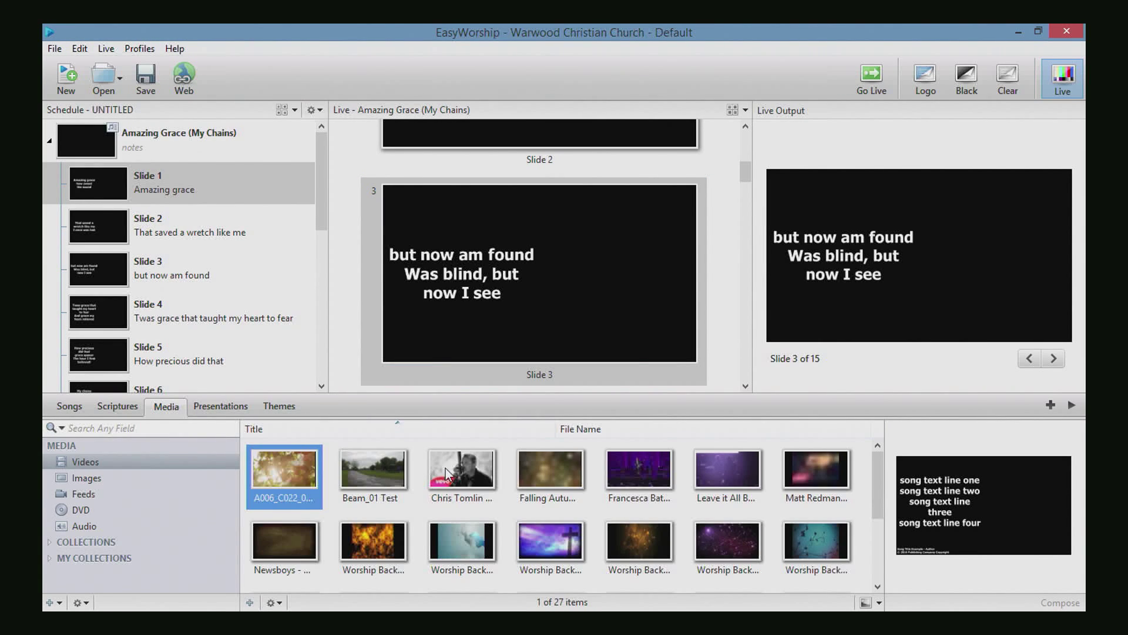
Step: Set the purple cross worship video as Amazing Grace's background
{"action": "left_click_drag", "start_coordinate": [551, 540], "coordinate": [124, 142]}
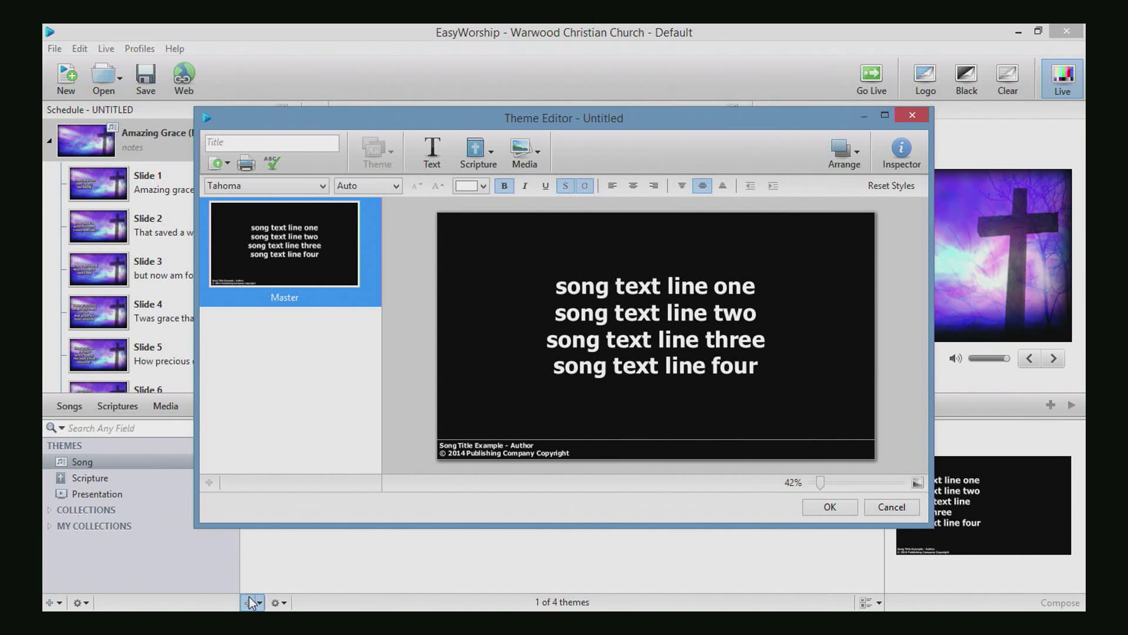
Step: Create a 'lower Thirds' song theme with the lyrics box shrunk into the bottom third
{"action": "left_click", "coordinate": [298, 142]}
{"action": "type", "text": "lower Th"}
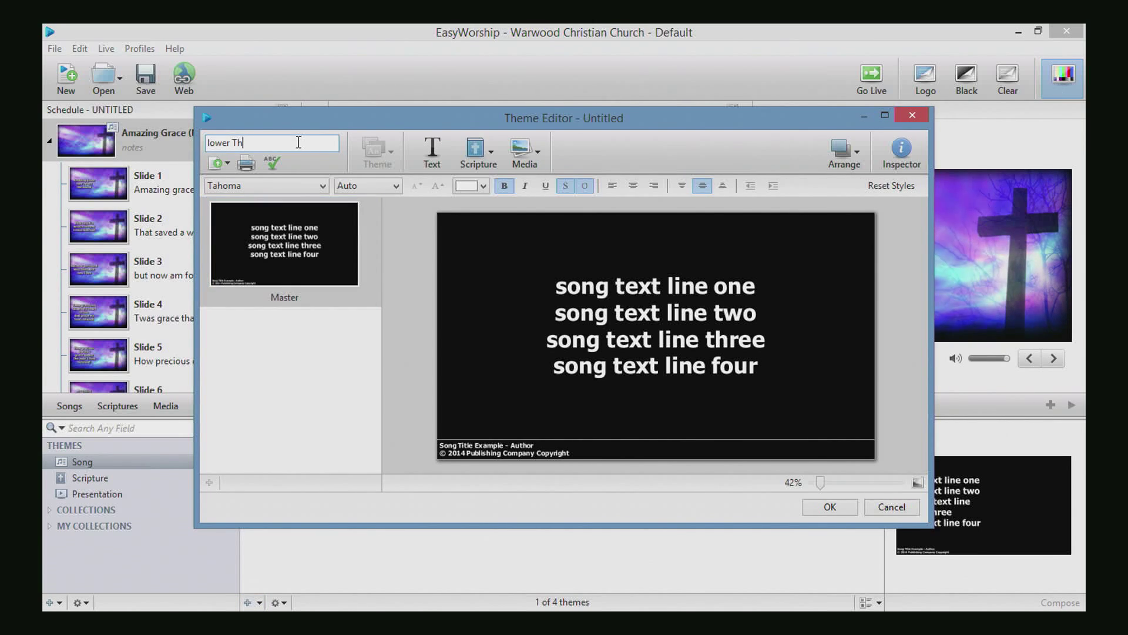
{"action": "type", "text": "irds"}
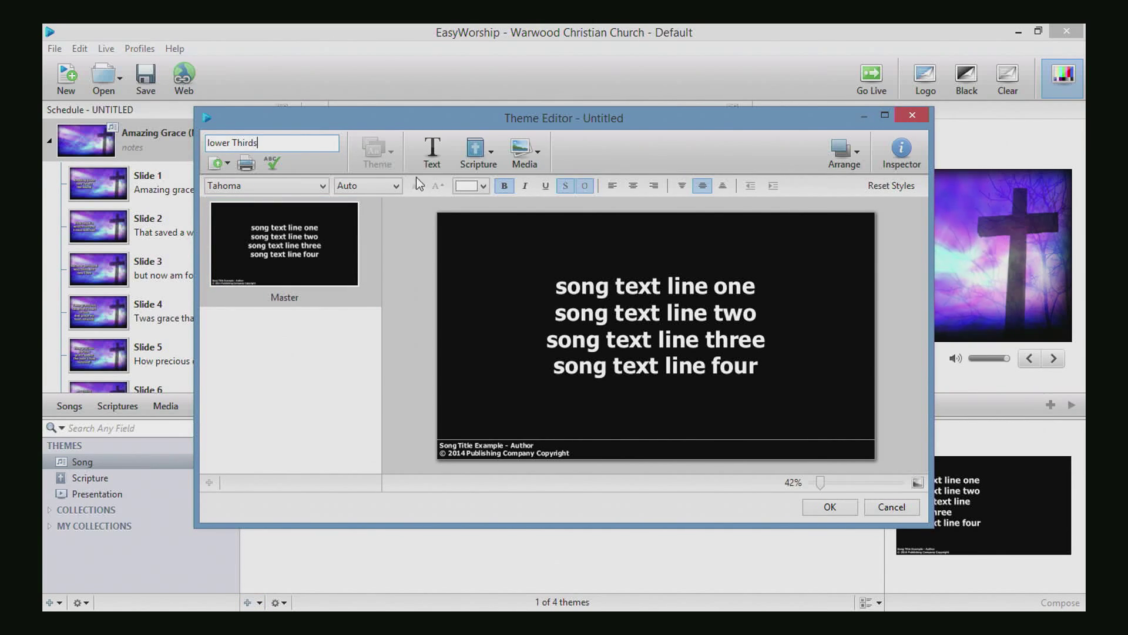
{"action": "left_click", "coordinate": [627, 338]}
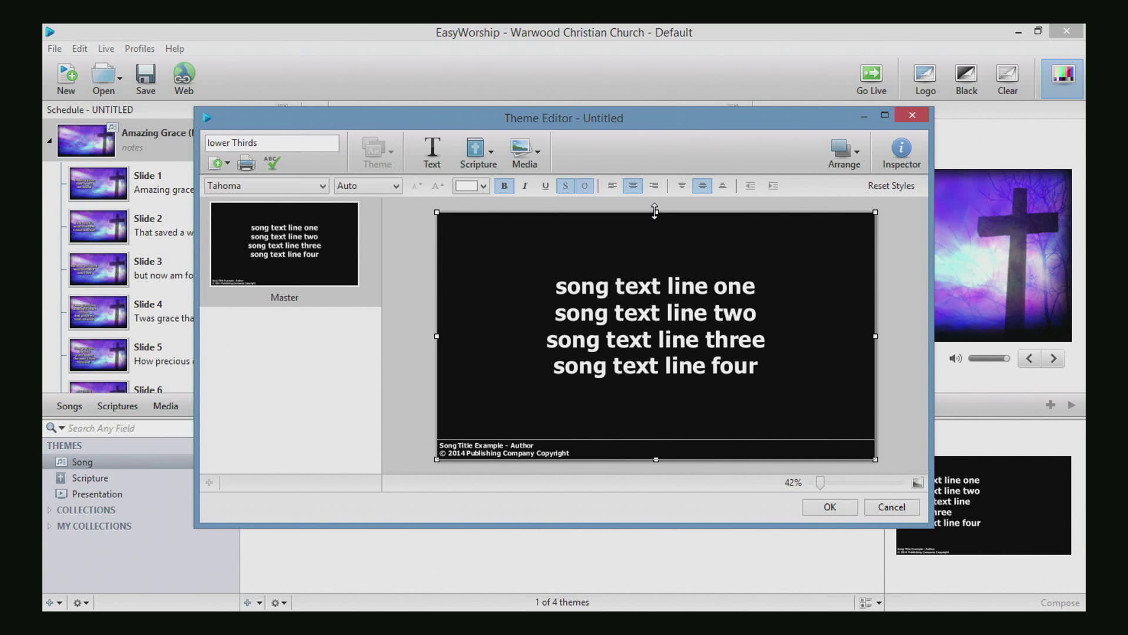
{"action": "left_click_drag", "start_coordinate": [655, 211], "coordinate": [656, 384]}
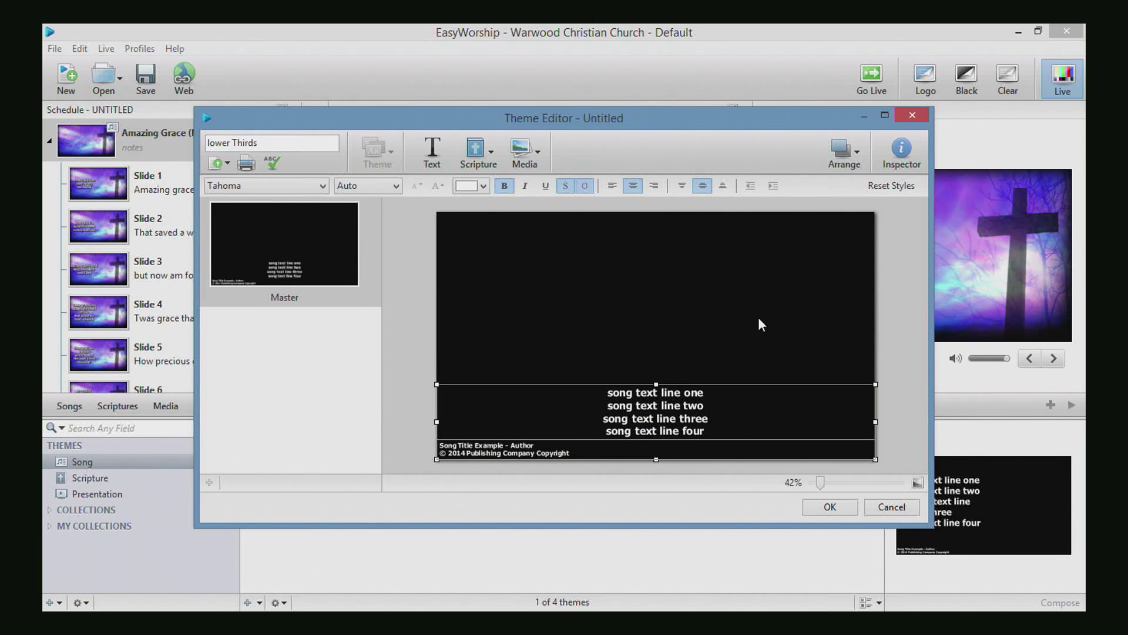
{"action": "left_click", "coordinate": [829, 508]}
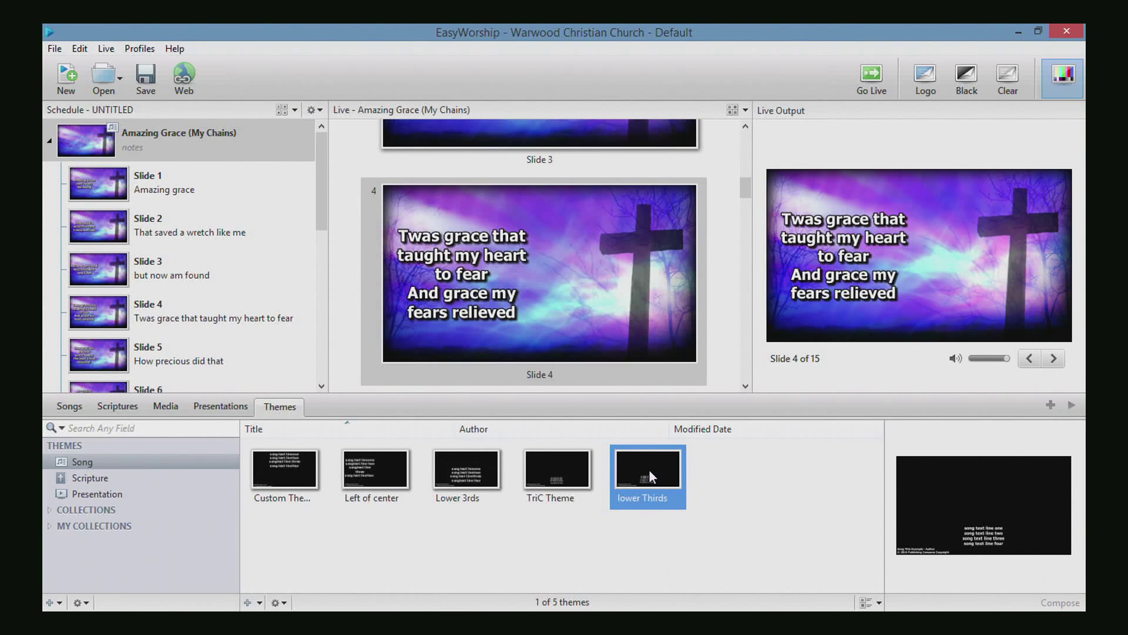
Step: Apply the lower Thirds theme to Amazing Grace and advance the live output one slide
{"action": "left_click_drag", "start_coordinate": [649, 469], "coordinate": [171, 142]}
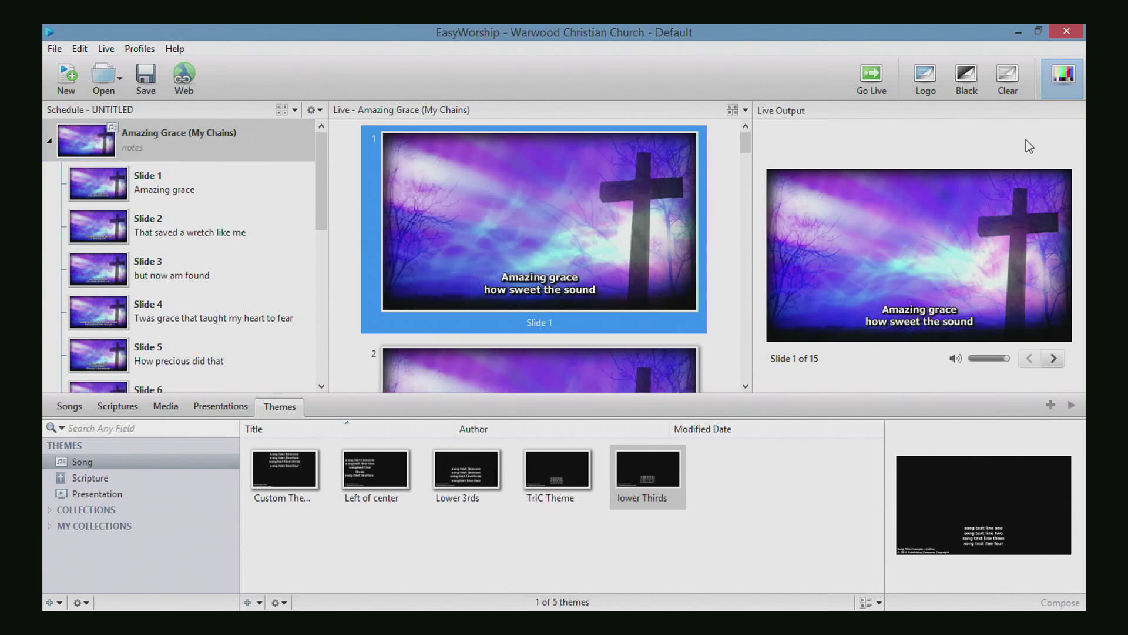
{"action": "key", "text": "Down"}
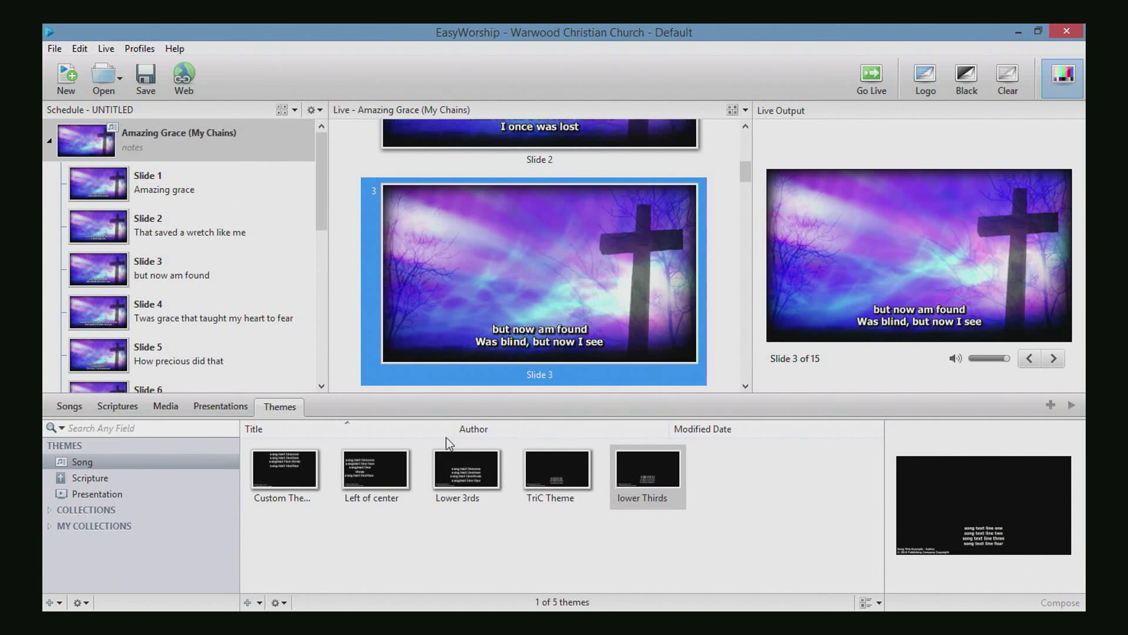
Step: Edit the lower Thirds theme, extending its lyrics box upward for larger text, and save
{"action": "right_click", "coordinate": [647, 460]}
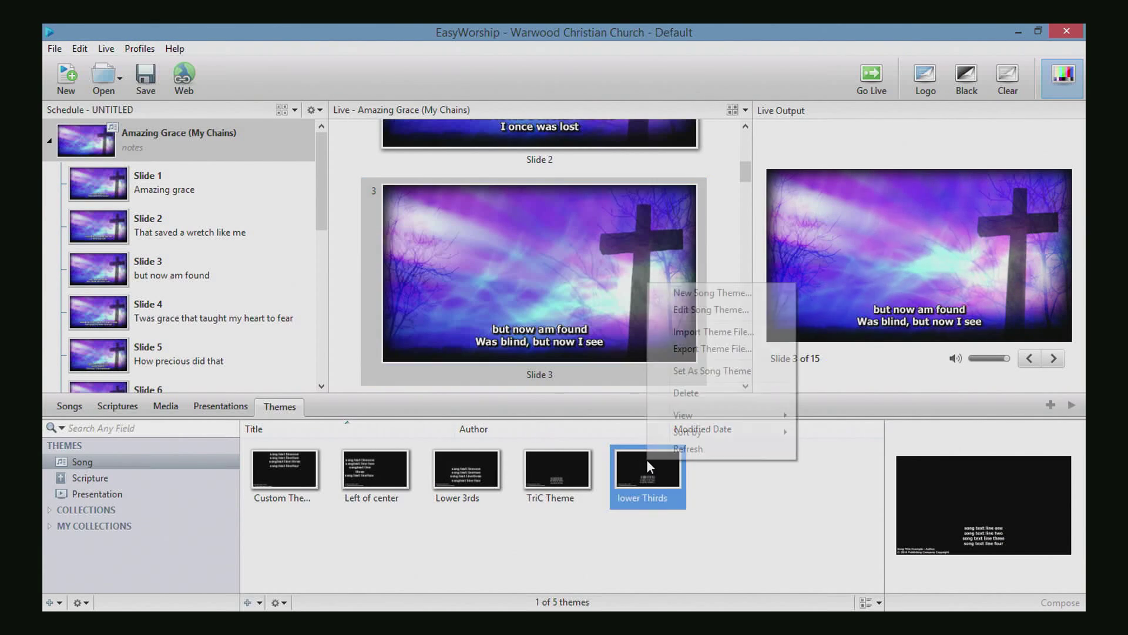
{"action": "left_click", "coordinate": [725, 311]}
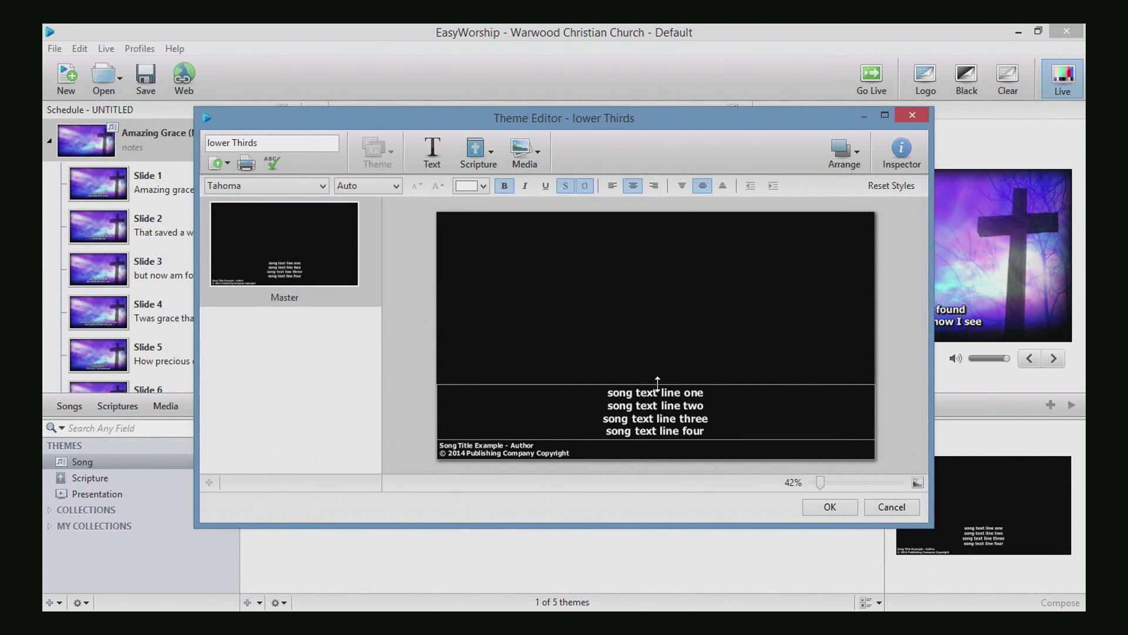
{"action": "left_click_drag", "start_coordinate": [656, 381], "coordinate": [656, 354]}
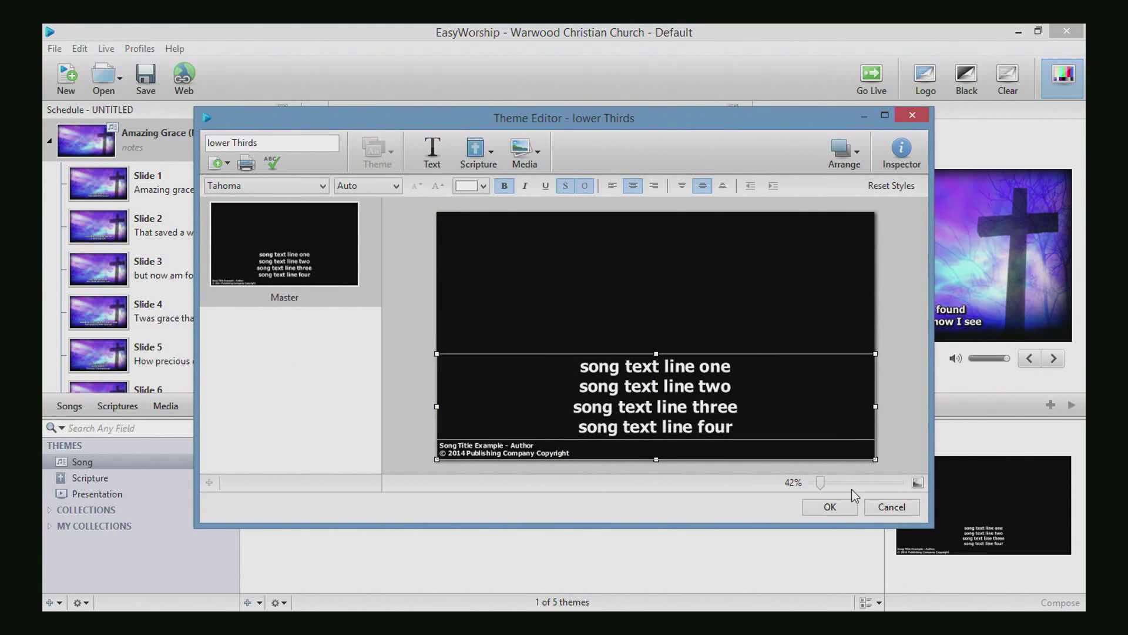
{"action": "left_click", "coordinate": [830, 506]}
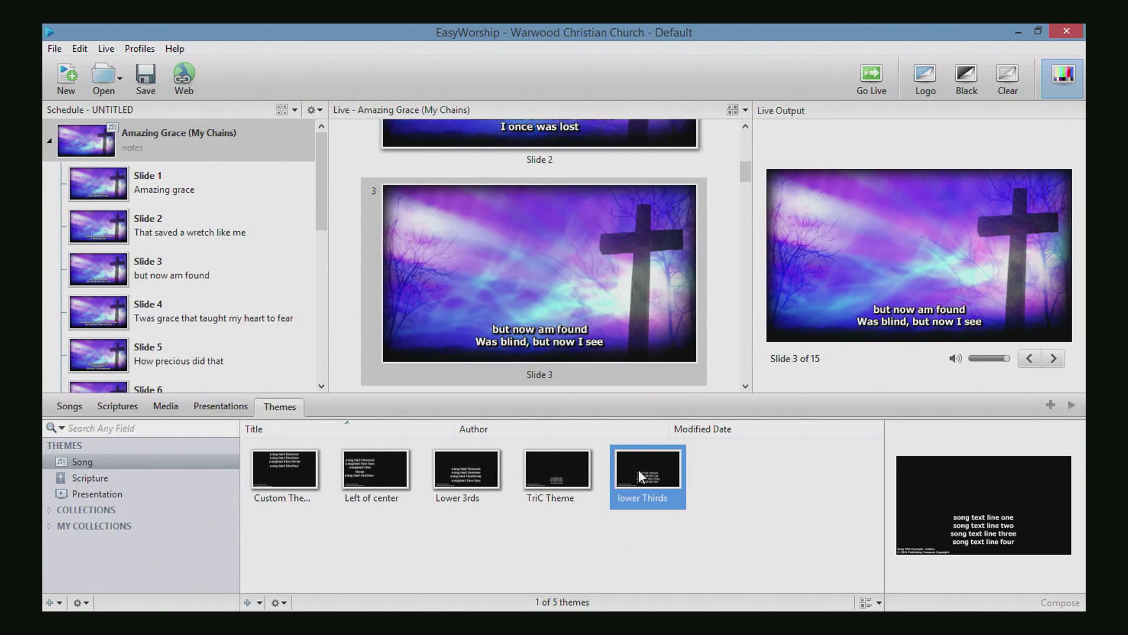
Step: Reapply the updated lower Thirds theme to Amazing Grace and put slide 1 back live
{"action": "left_click_drag", "start_coordinate": [638, 469], "coordinate": [164, 144]}
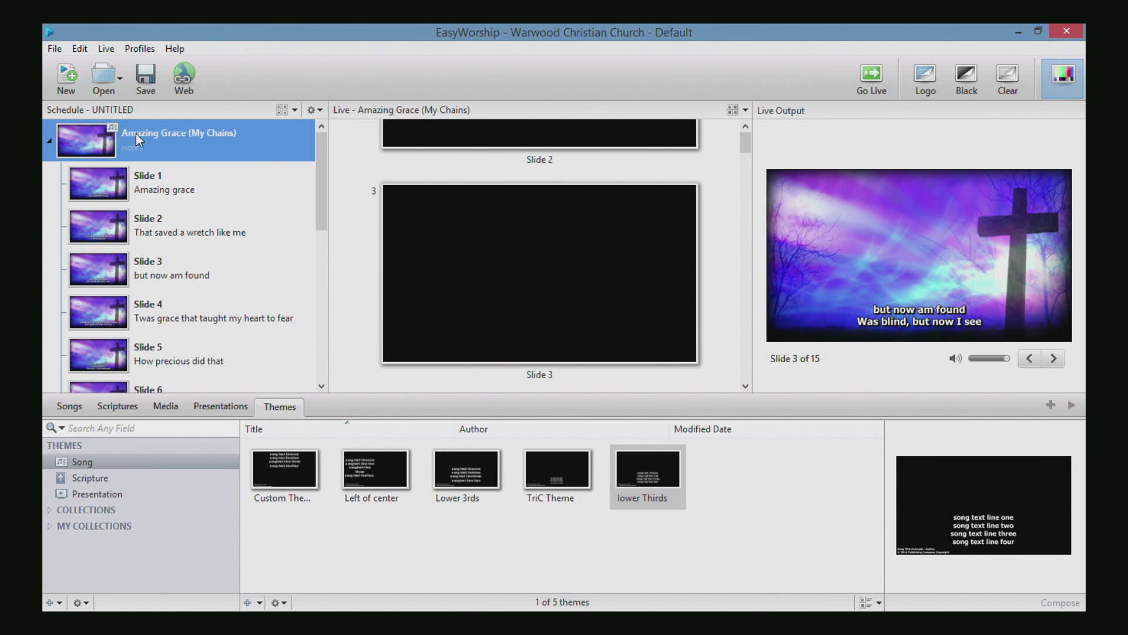
{"action": "left_click", "coordinate": [470, 231]}
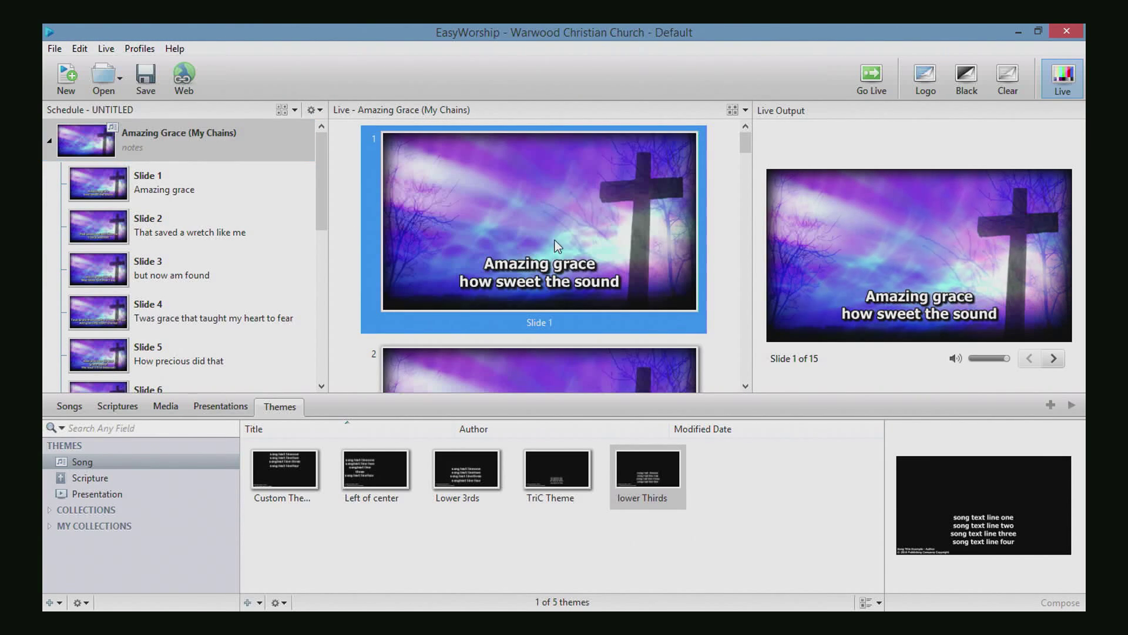